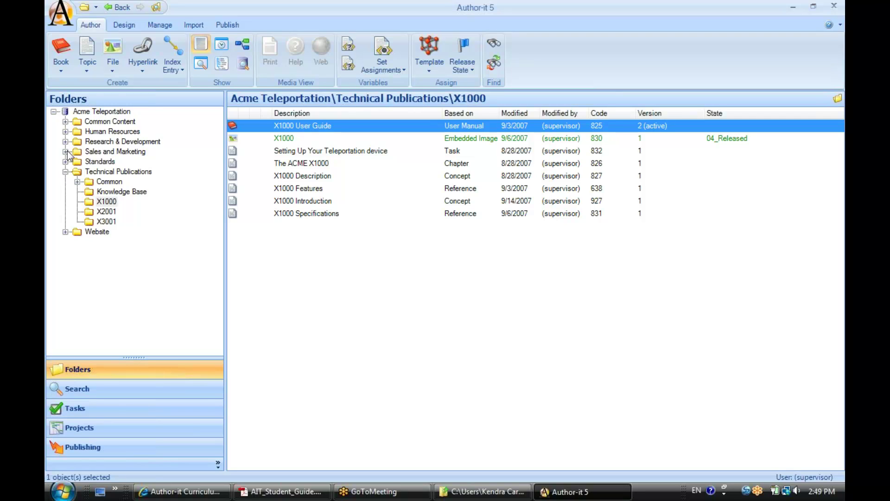
# Expand the Common Content folder in the library tree.
pyautogui.click(65, 122)
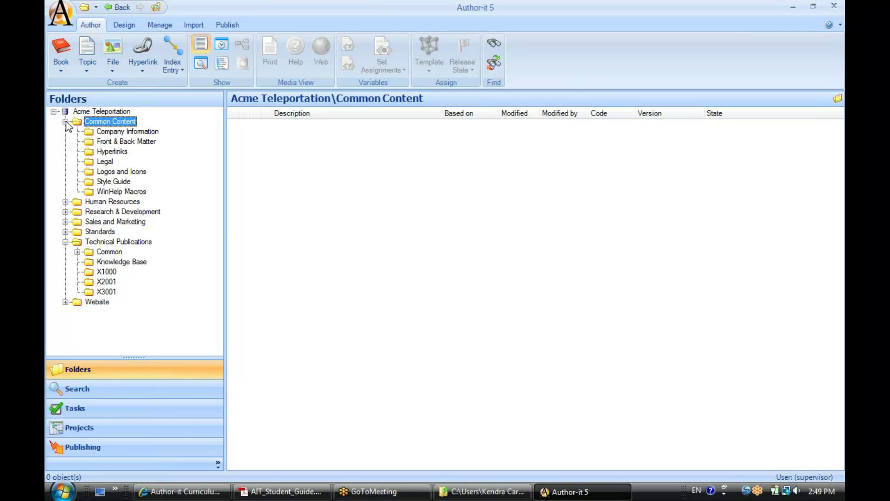
# Browse Company Information and Front & Back Matter, then the expanded Human Resources subfolders.
pyautogui.click(111, 132)
pyautogui.click(110, 142)
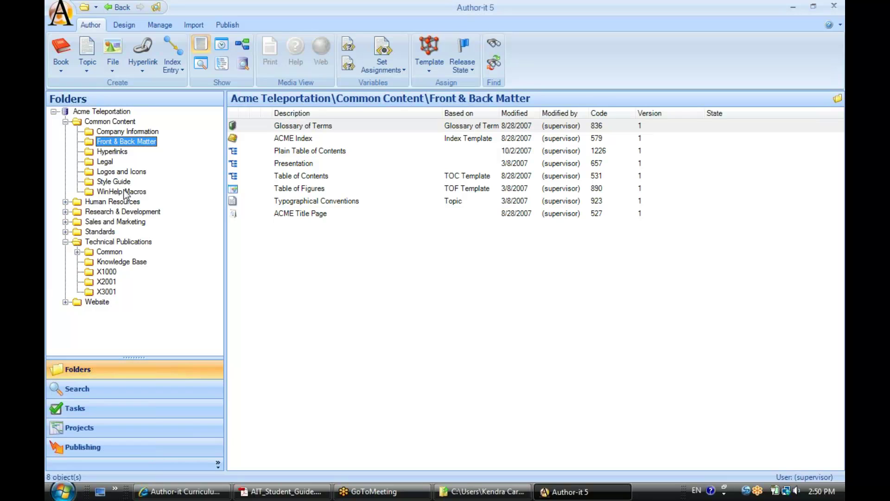
pyautogui.click(66, 203)
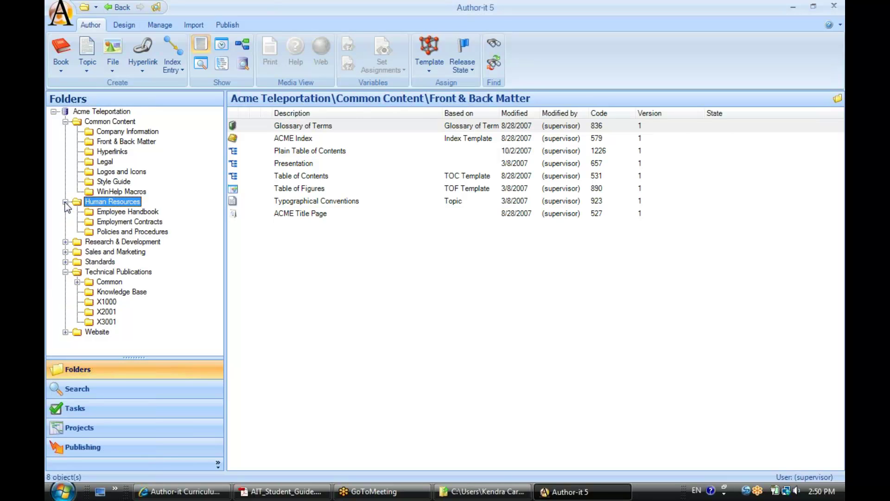
pyautogui.click(112, 217)
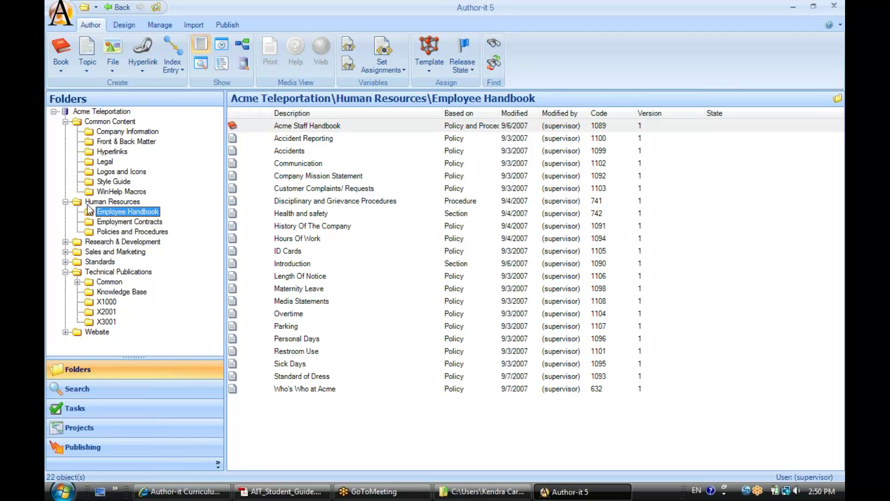
pyautogui.click(105, 225)
pyautogui.click(111, 232)
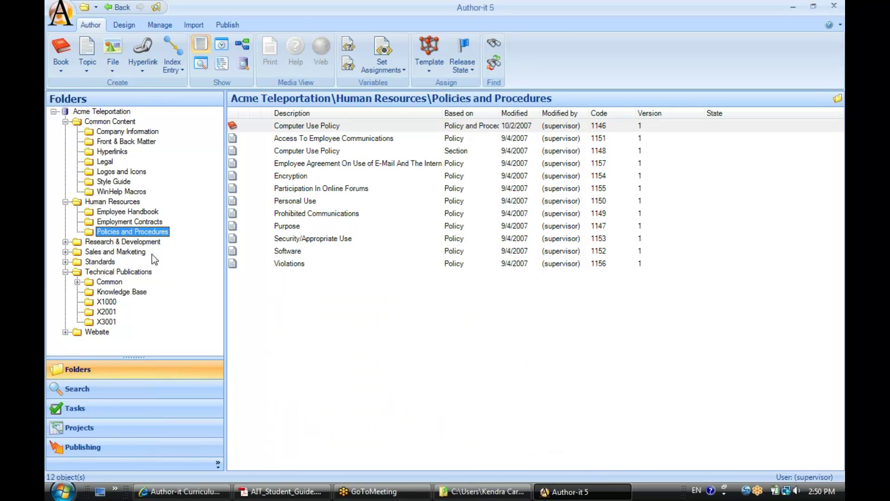
# Collapse Technical Publications, browse the Standards subfolders, and return to the Acme Teleportation root.
pyautogui.click(66, 272)
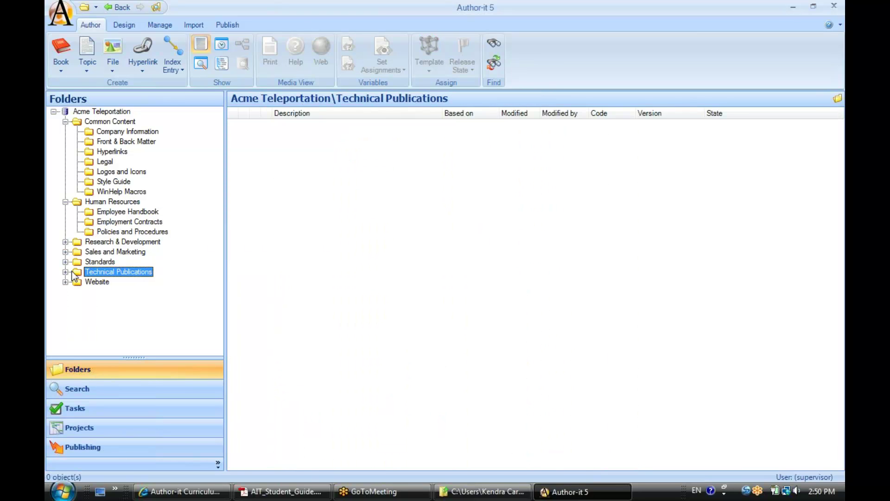
pyautogui.click(93, 262)
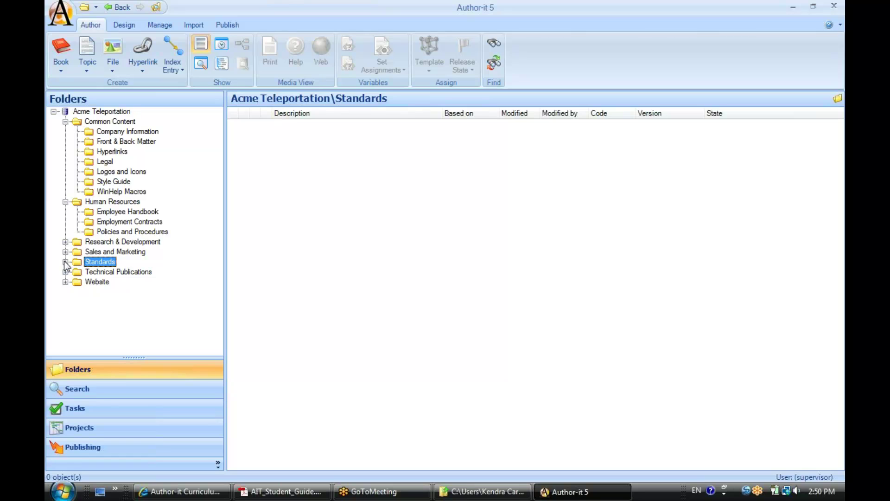
pyautogui.click(66, 262)
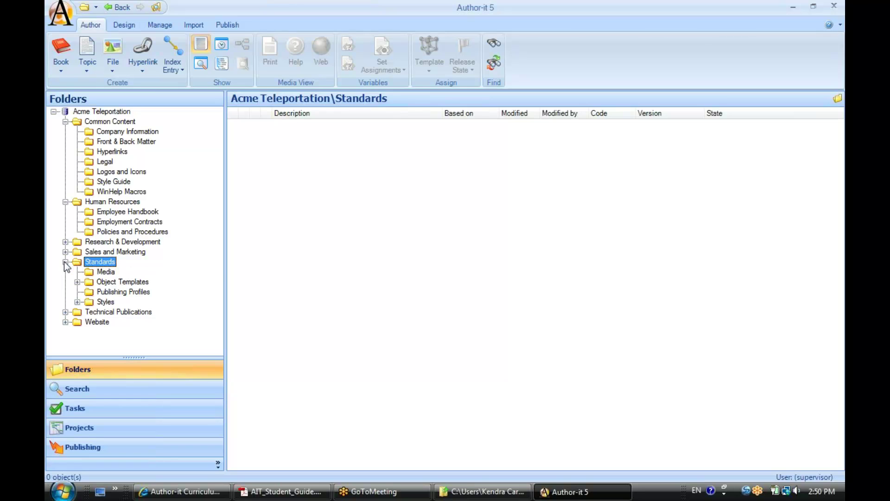
pyautogui.click(106, 272)
pyautogui.click(107, 281)
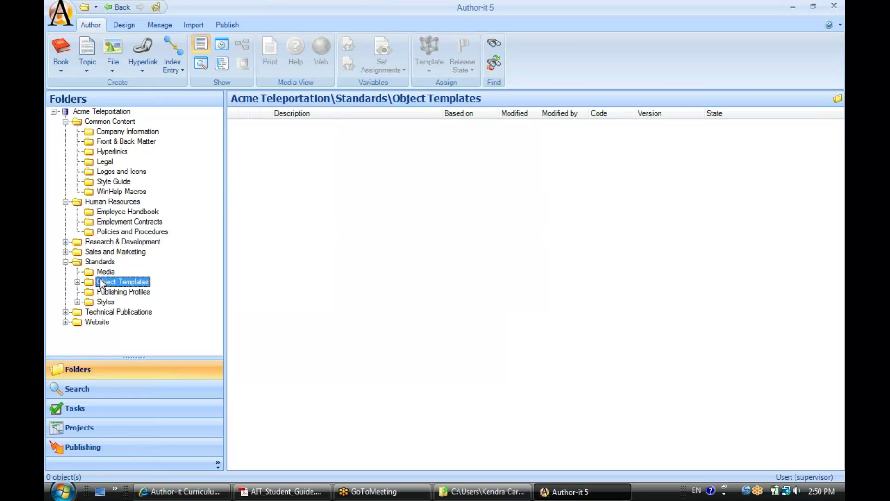
pyautogui.click(100, 262)
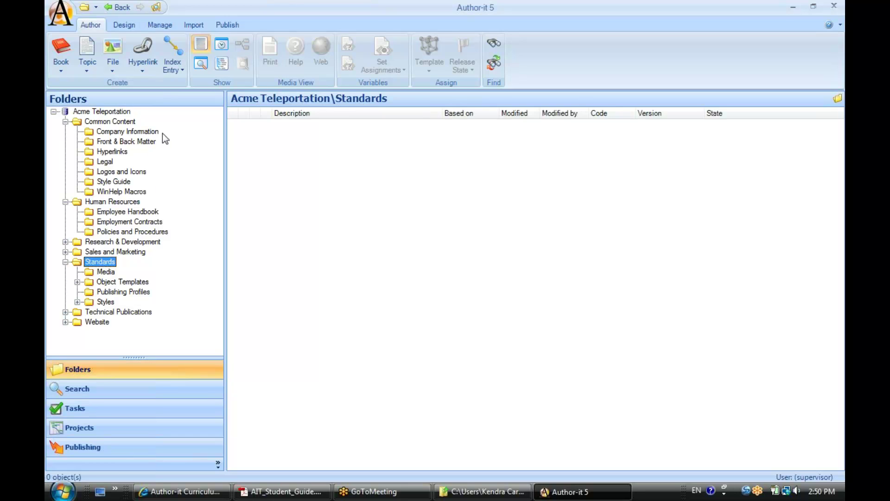
pyautogui.click(104, 114)
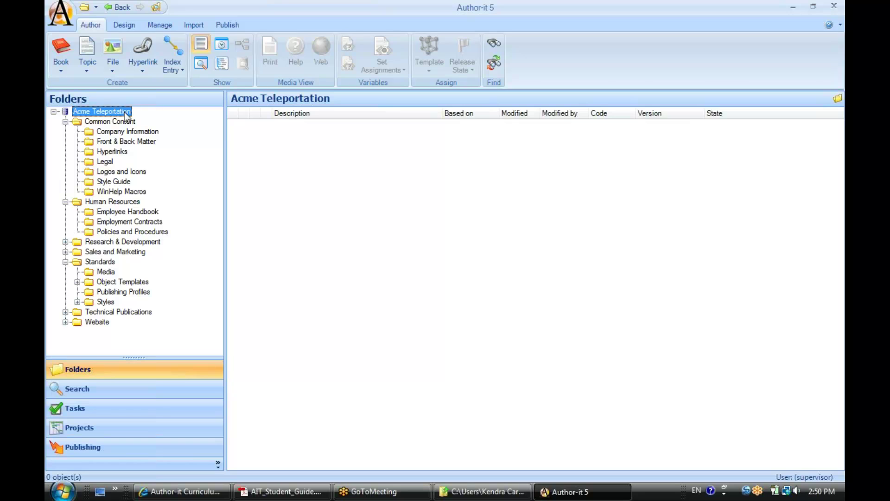
# Display the folder-management commands on the Manage tab.
pyautogui.rightClick(126, 116)
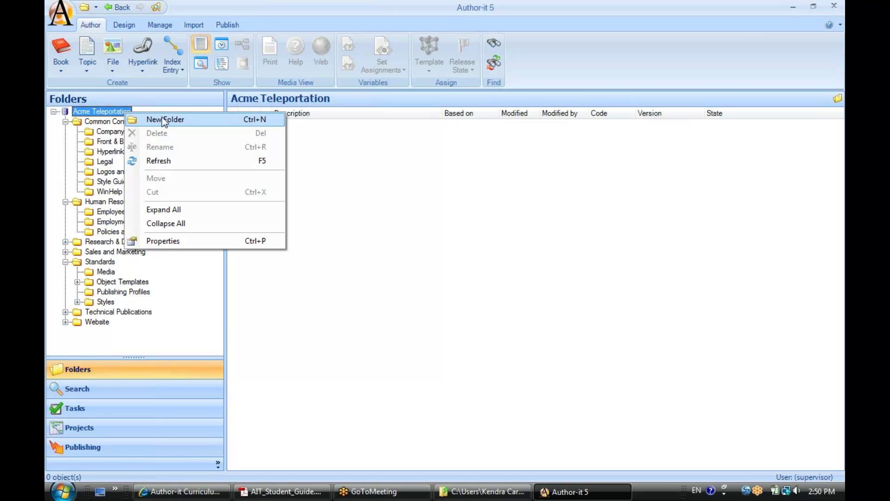
pyautogui.click(112, 114)
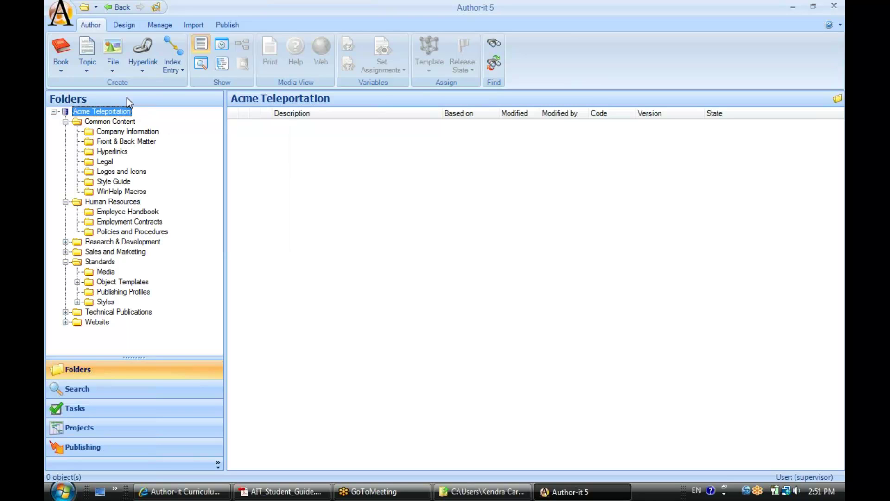
pyautogui.click(155, 27)
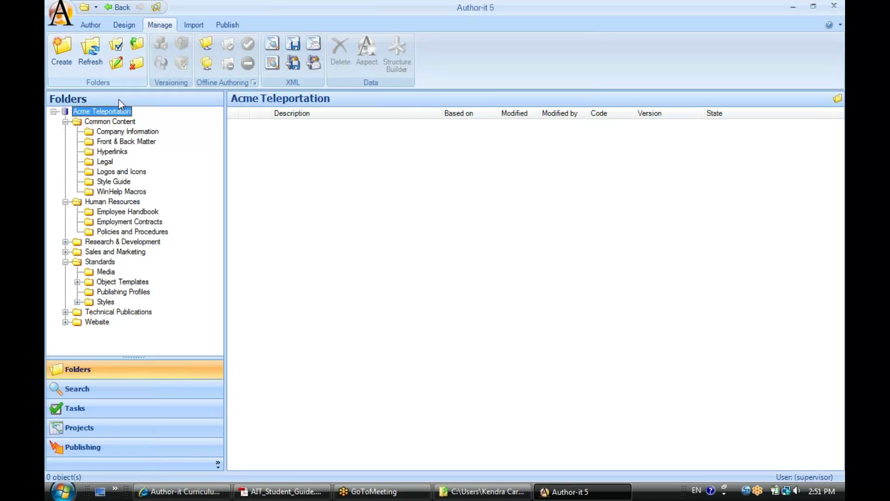
# Select Common Content and check its folder options without running any command.
pyautogui.rightClick(99, 114)
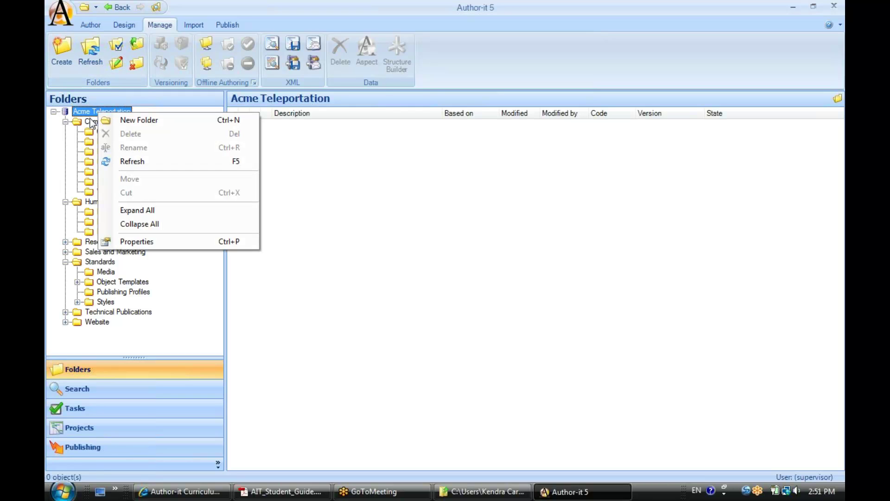
pyautogui.click(92, 121)
pyautogui.rightClick(92, 122)
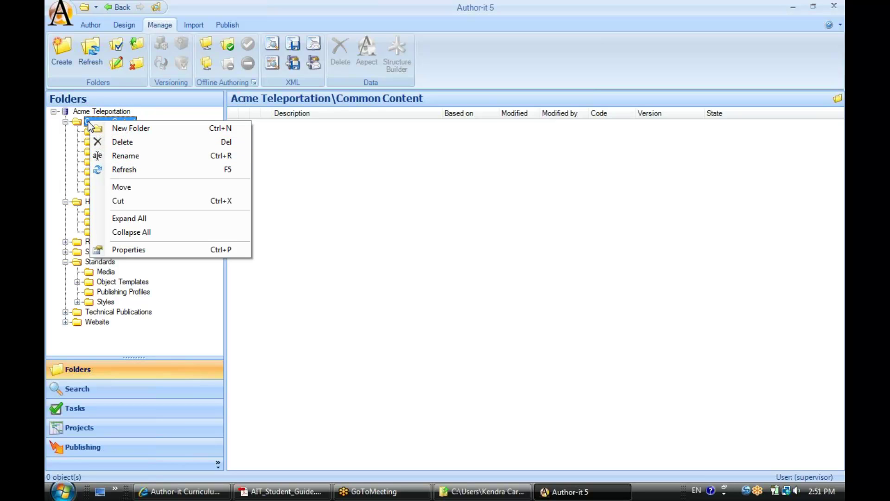
pyautogui.press('Escape')
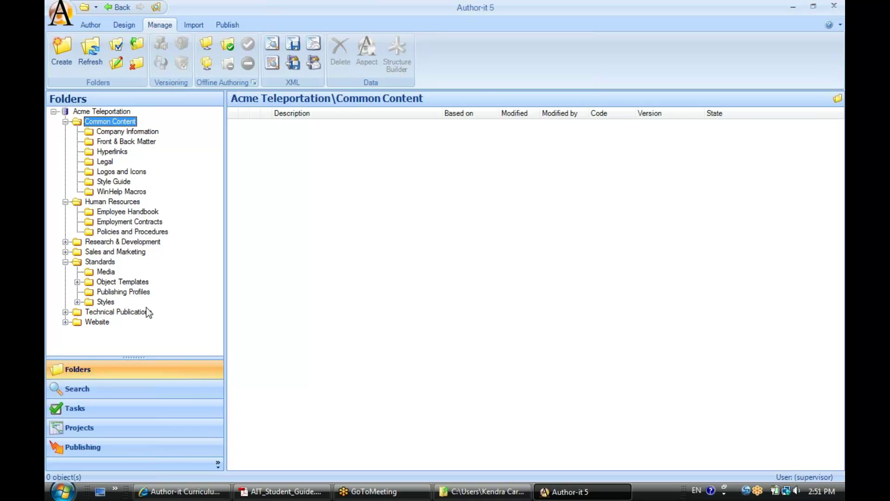
# Create folder X5000 under Technical Publications, then open X3001 to list its 12 objects.
pyautogui.click(65, 313)
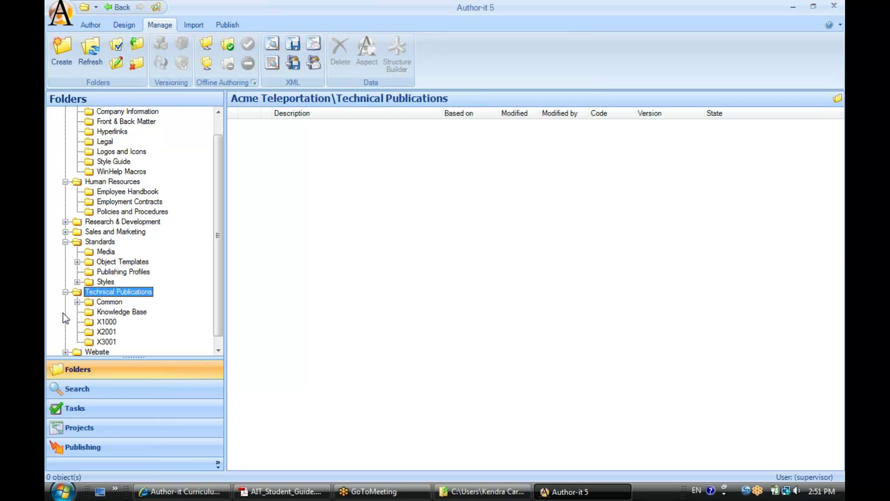
pyautogui.rightClick(134, 296)
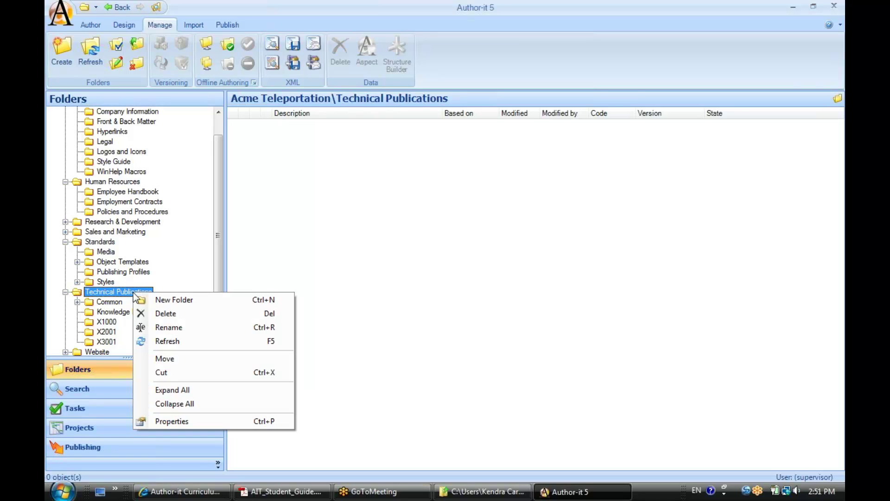
pyautogui.click(159, 299)
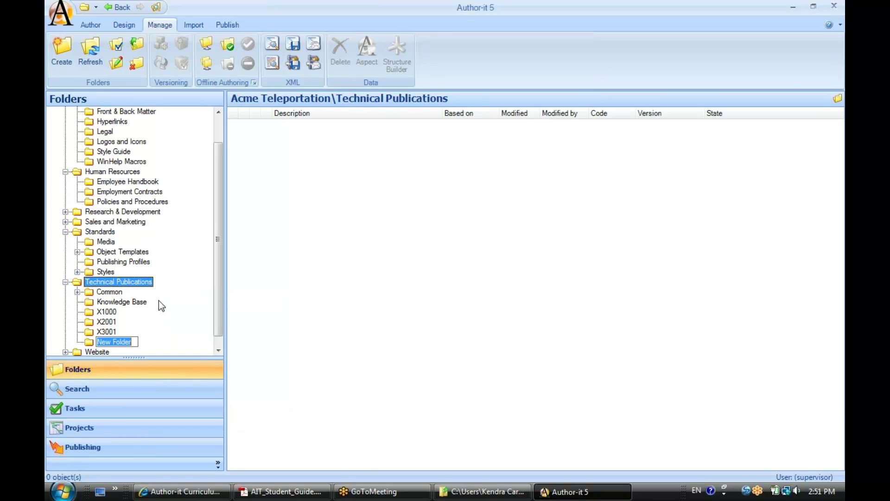
pyautogui.write('X5000')
pyautogui.press('Return')
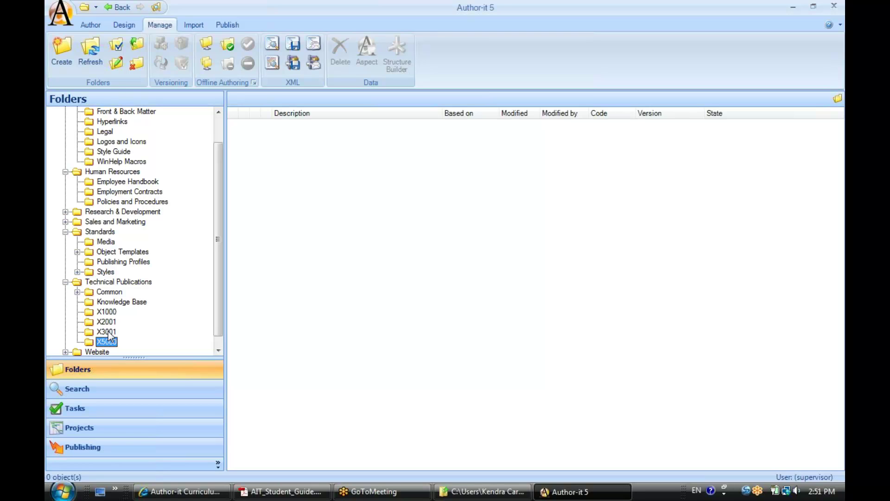
pyautogui.scroll(-1, 223, 318)
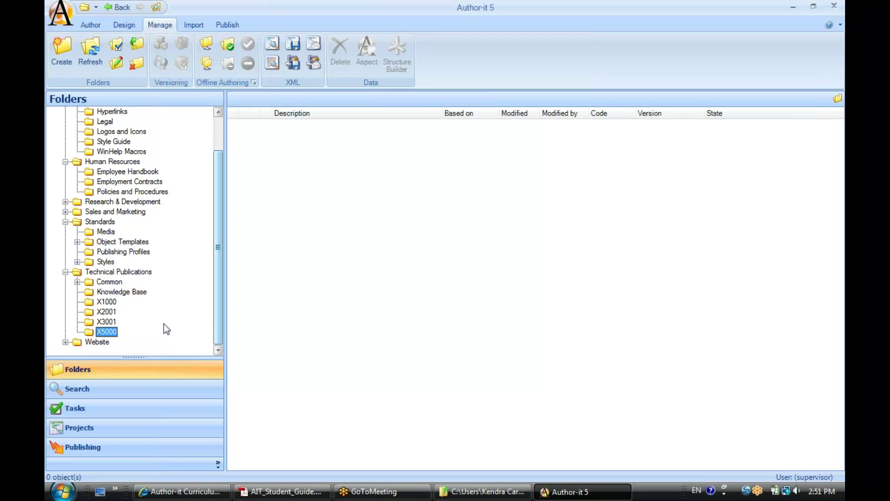
pyautogui.click(108, 321)
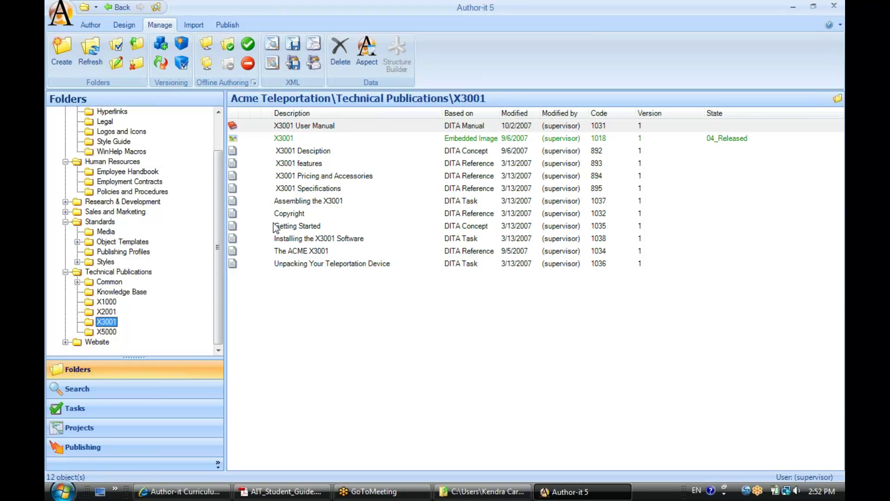
# Drag Assembling the X3001, then Copyright through Unpacking Your Teleportation Device, into X5000.
pyautogui.click(268, 202)
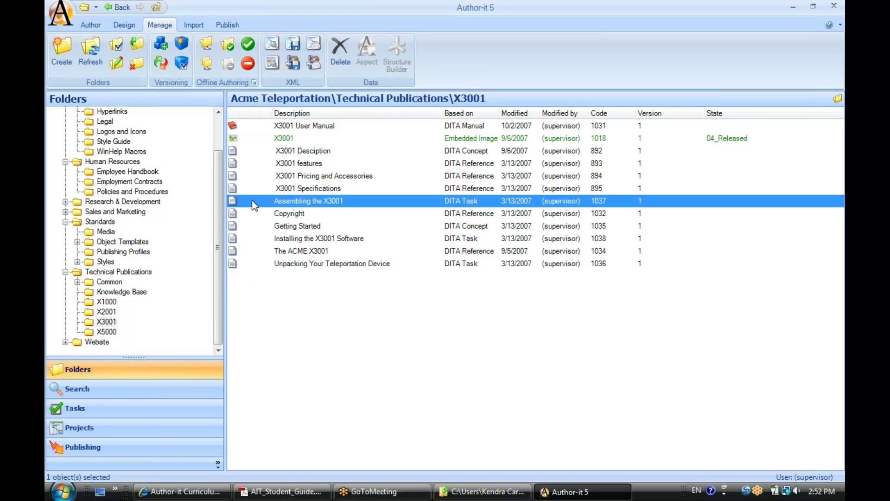
pyautogui.moveTo(232, 205); pyautogui.dragTo(107, 336)
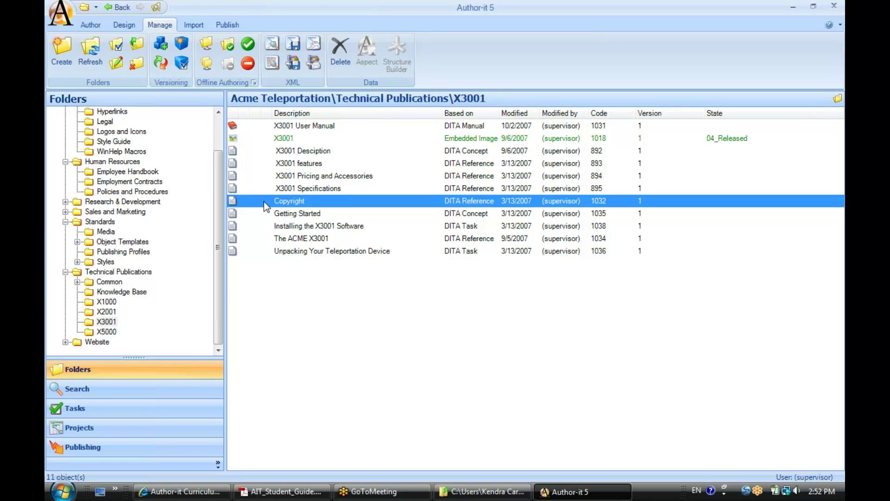
pyautogui.keyDown('shift'); pyautogui.click(272, 251); pyautogui.keyUp('shift')
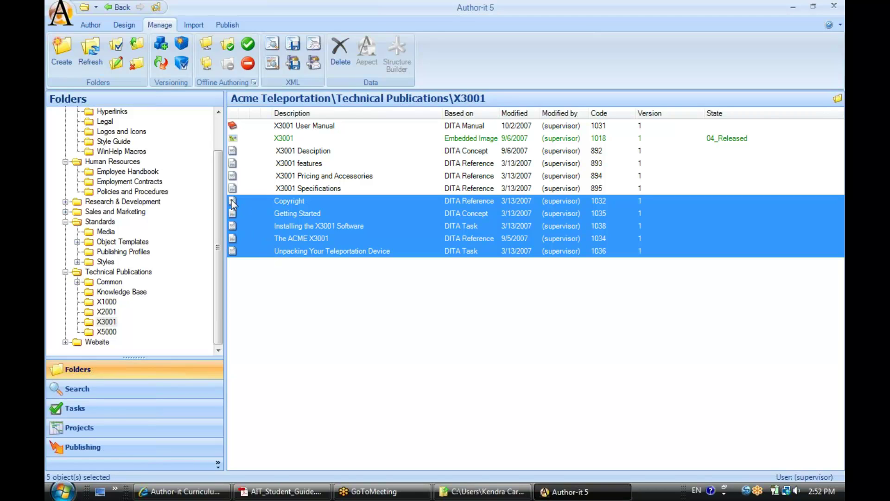
pyautogui.moveTo(233, 205); pyautogui.dragTo(109, 334)
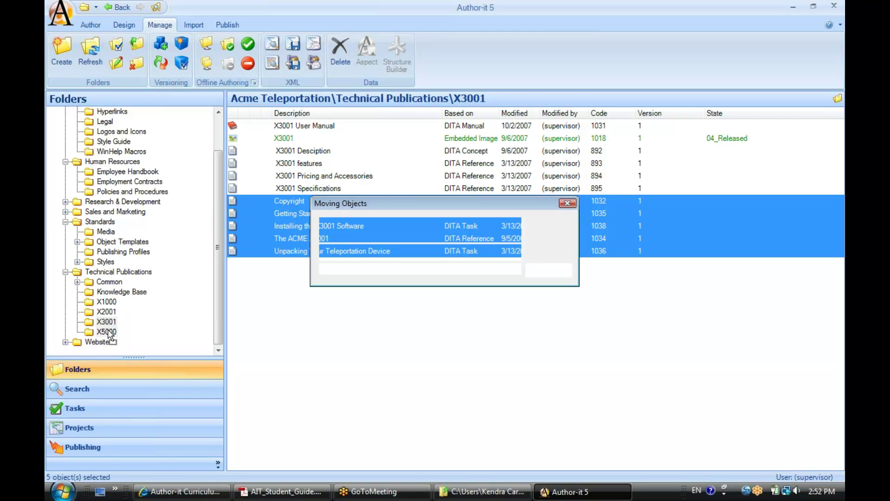
pyautogui.click(108, 332)
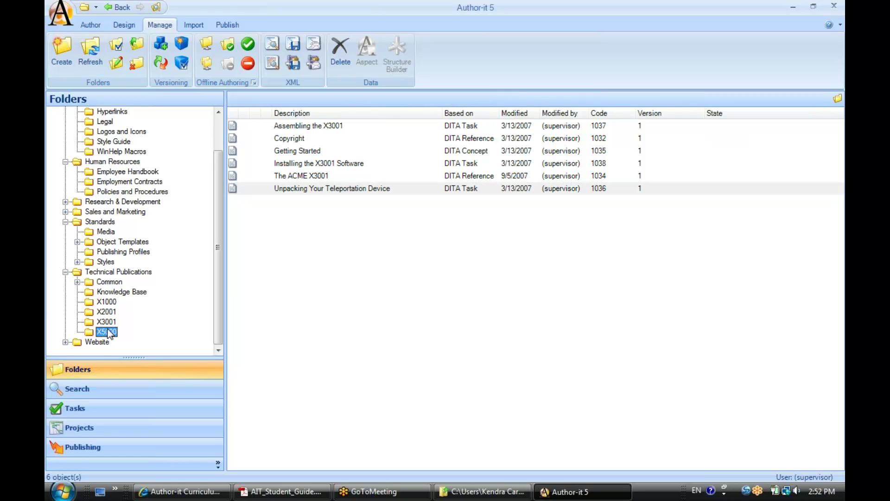
pyautogui.click(263, 188)
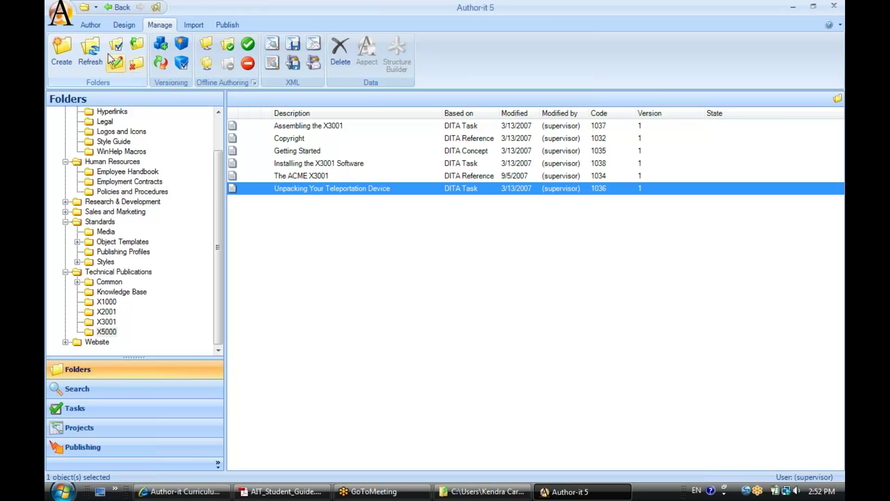
# Create a Common Topic described as 'X5000 Introduction' from the Author tab.
pyautogui.click(90, 29)
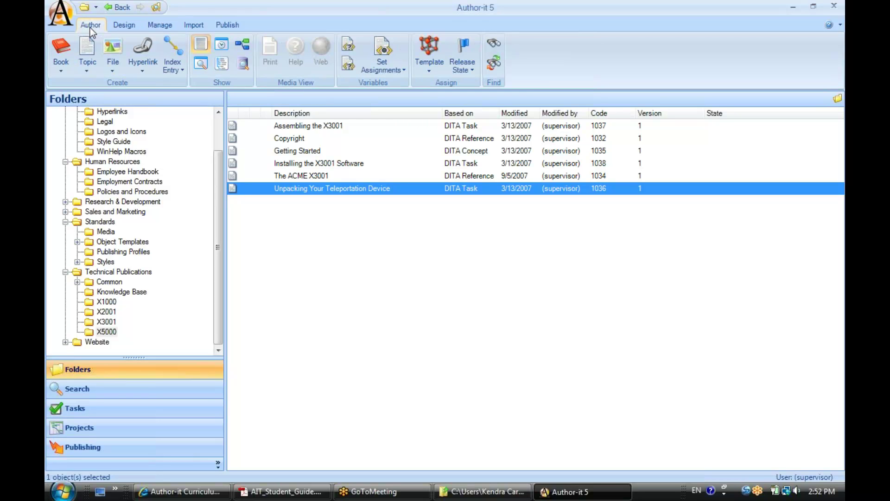
pyautogui.click(86, 71)
pyautogui.moveTo(99, 99)
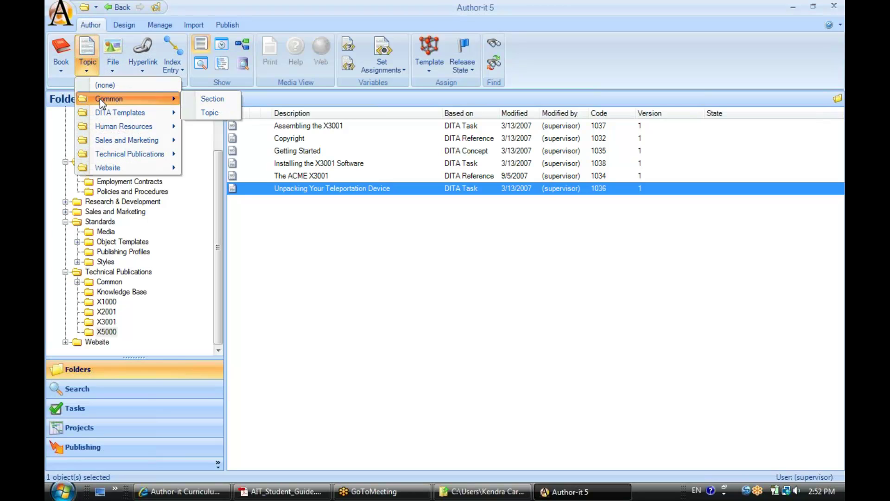
pyautogui.click(205, 112)
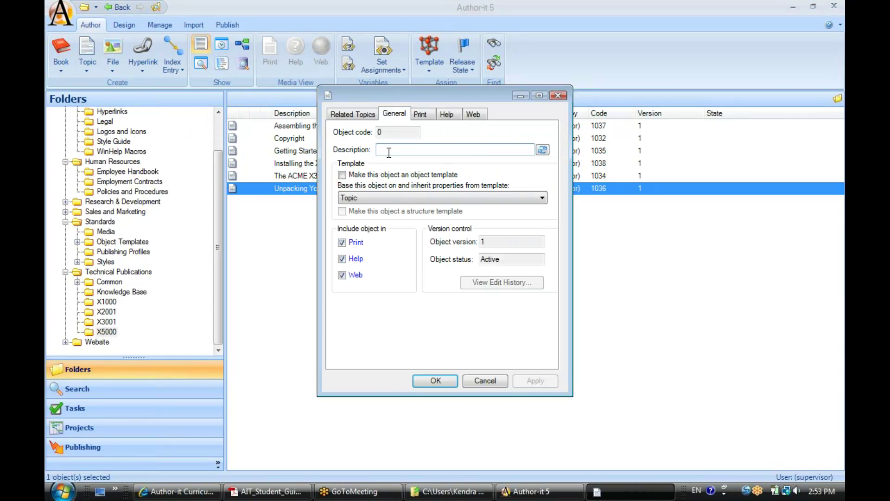
pyautogui.click(389, 152)
pyautogui.write('X5')
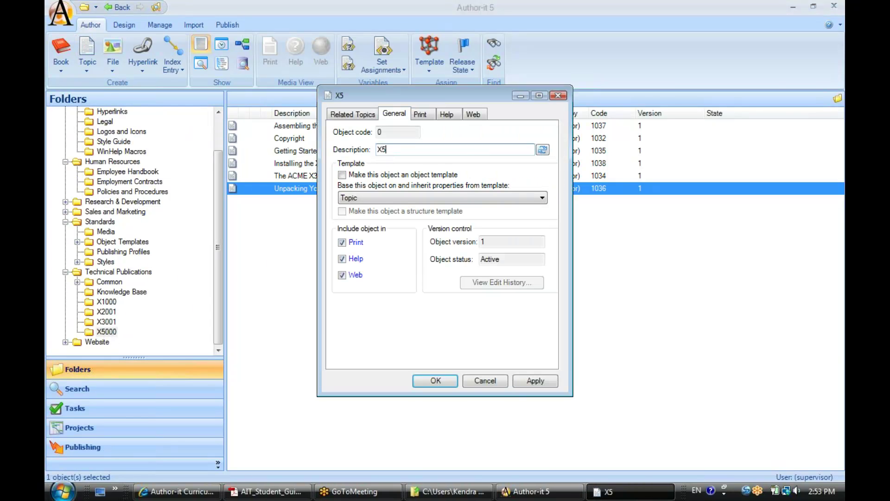
pyautogui.write('000 Introd')
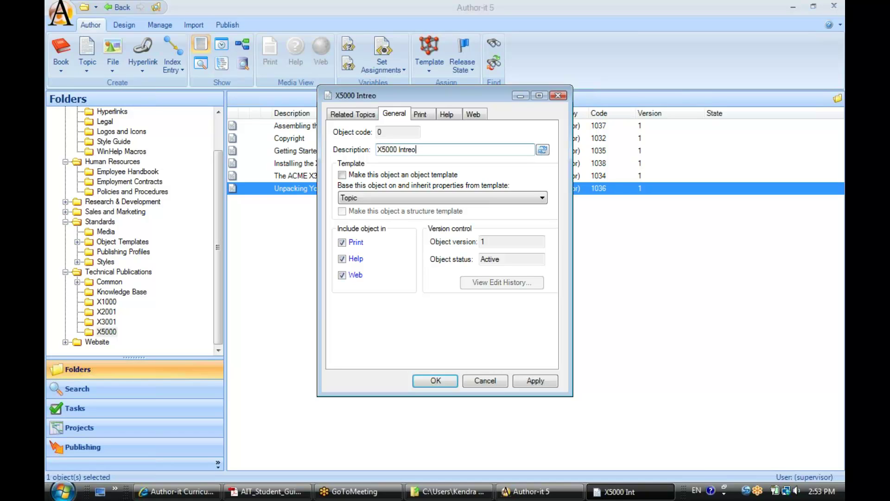
pyautogui.write('uction')
pyautogui.click(436, 382)
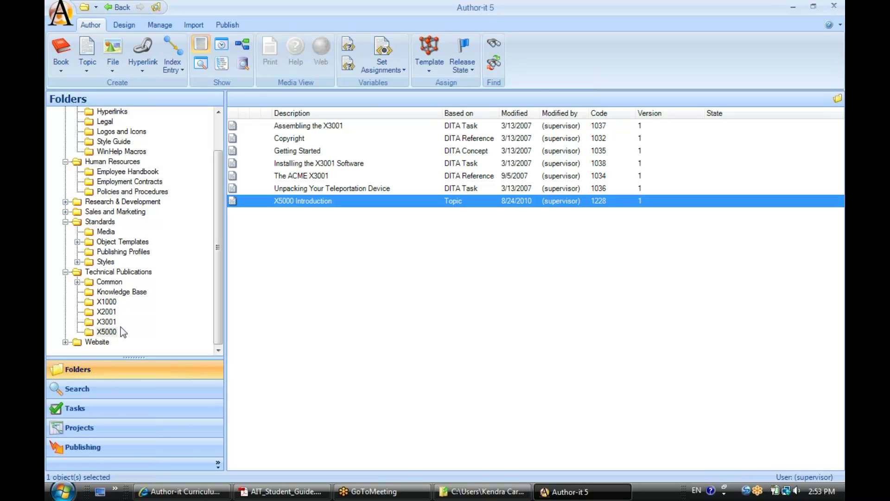
# Drag the six DITA topics from X5000 onto X2001, then confirm X5000 holds only the introduction.
pyautogui.click(105, 331)
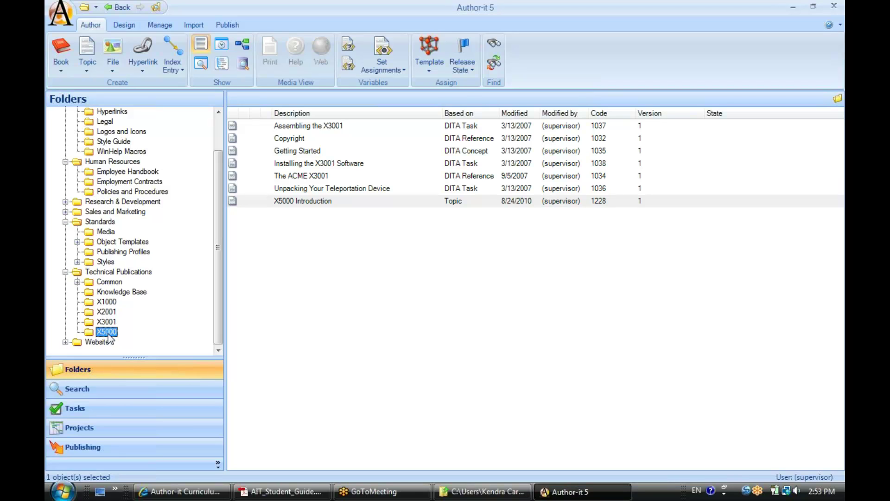
pyautogui.click(294, 126)
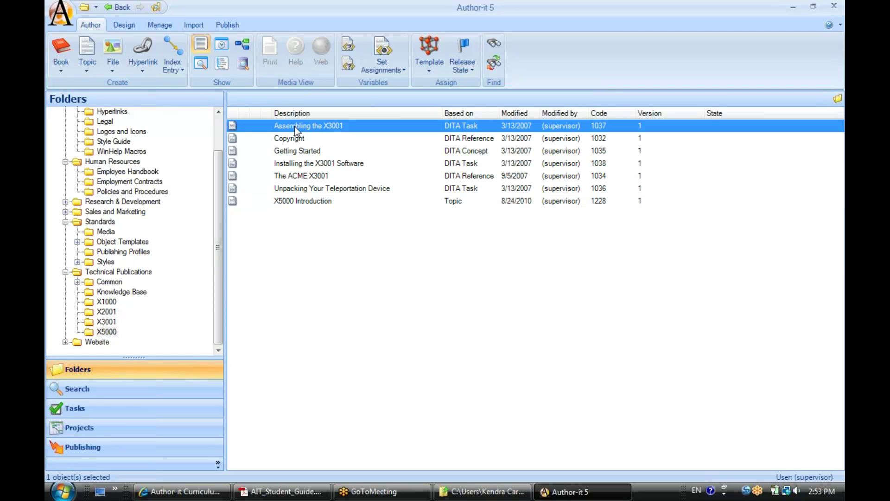
pyautogui.keyDown('shift'); pyautogui.click(303, 188); pyautogui.keyUp('shift')
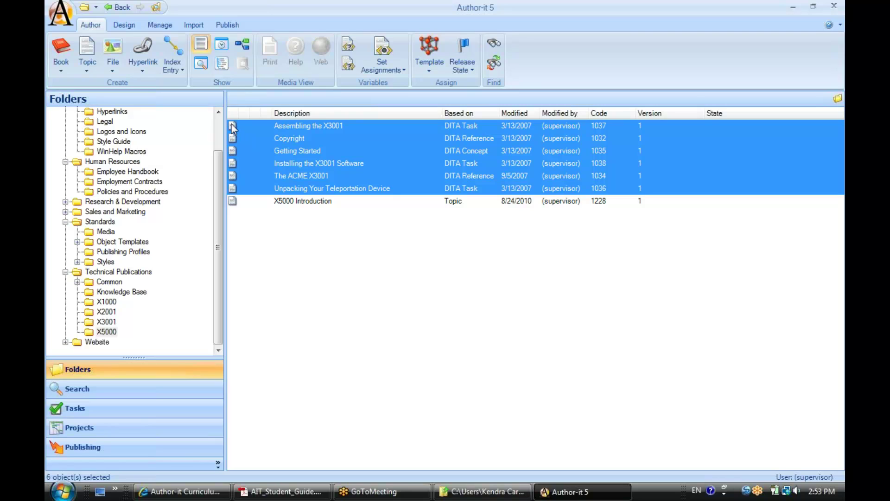
pyautogui.moveTo(234, 129); pyautogui.dragTo(111, 316)
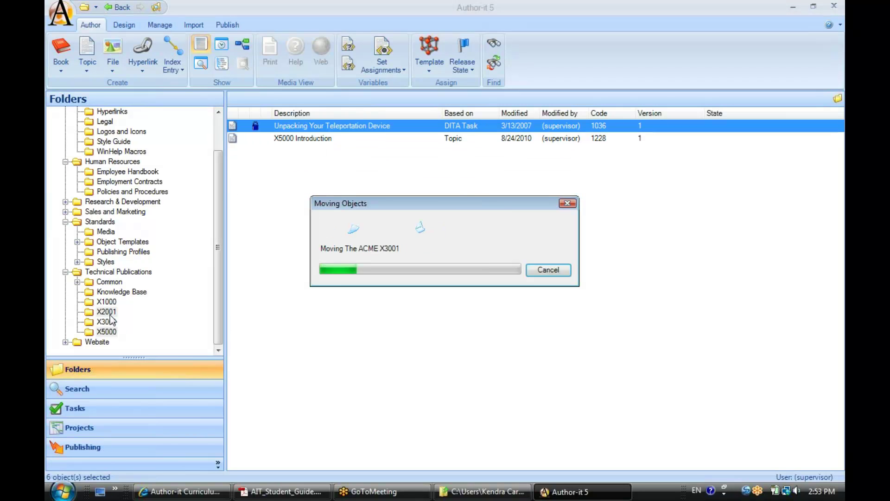
pyautogui.click(111, 316)
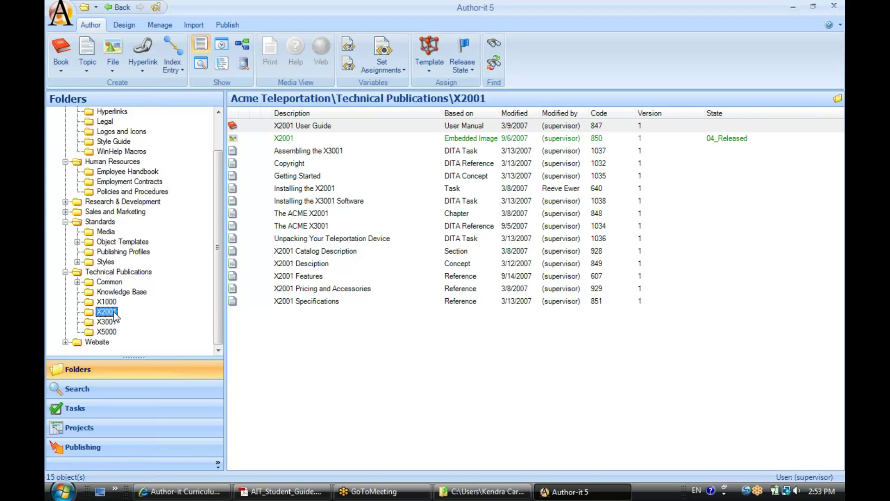
pyautogui.click(107, 332)
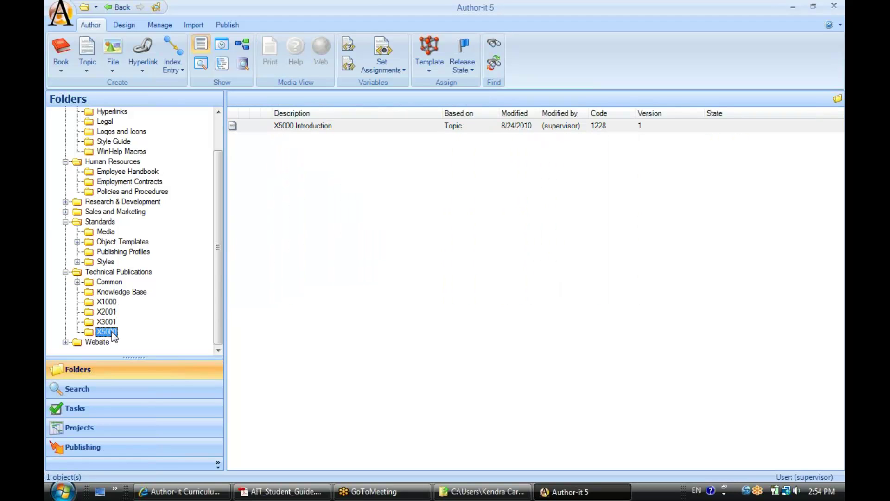